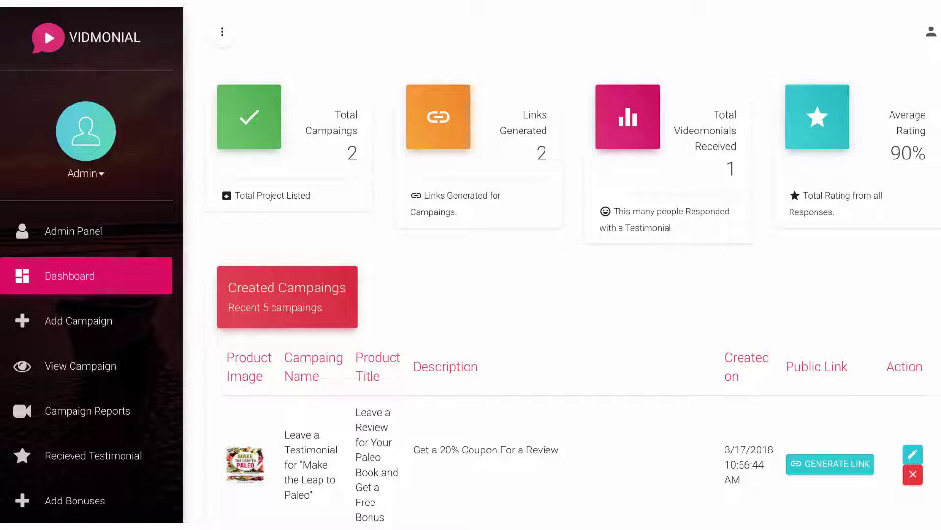
Scroll the sidebar and open the User Bonuses page listing the Book Giveaway bonus.
{"action": "scroll", "coordinate": [127, 456], "scroll_direction": "down", "scroll_amount": 1}
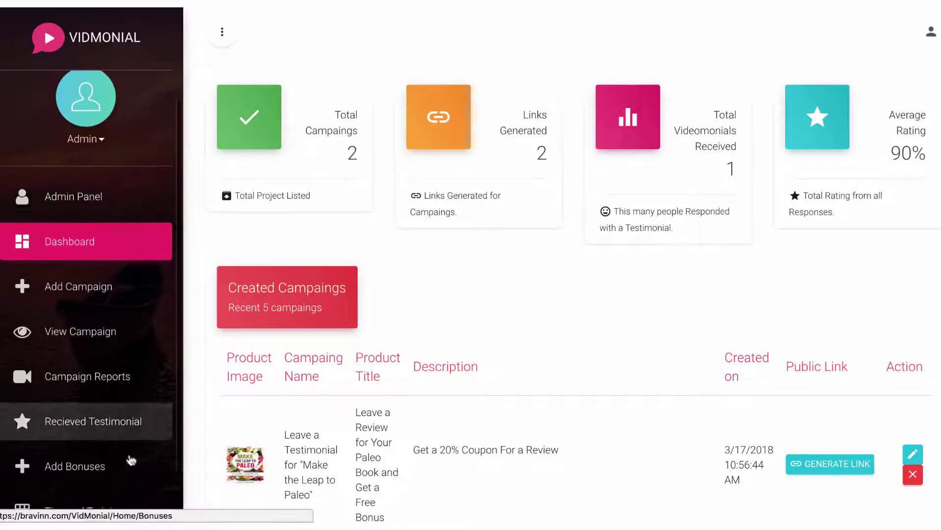
{"action": "left_click", "coordinate": [115, 468]}
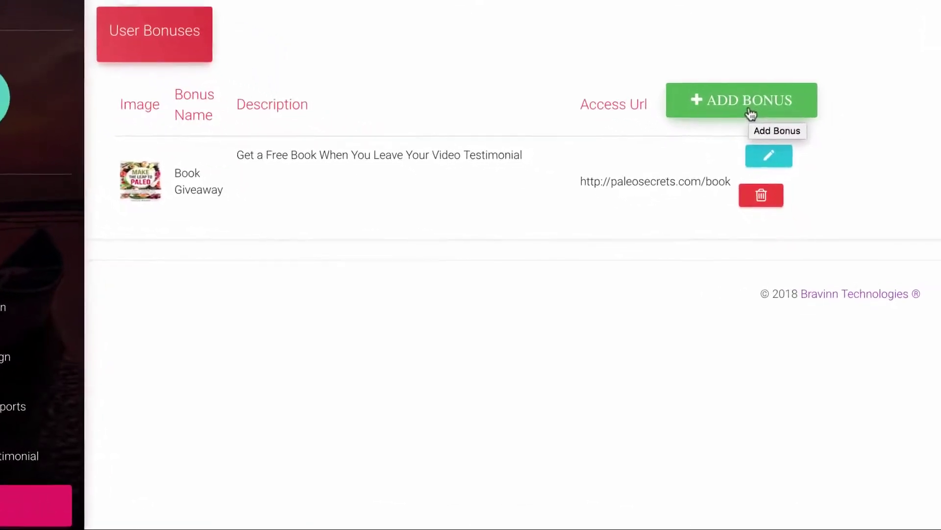
Open the new-bonus form, look through its fields, and cancel it without saving.
{"action": "left_click", "coordinate": [748, 111]}
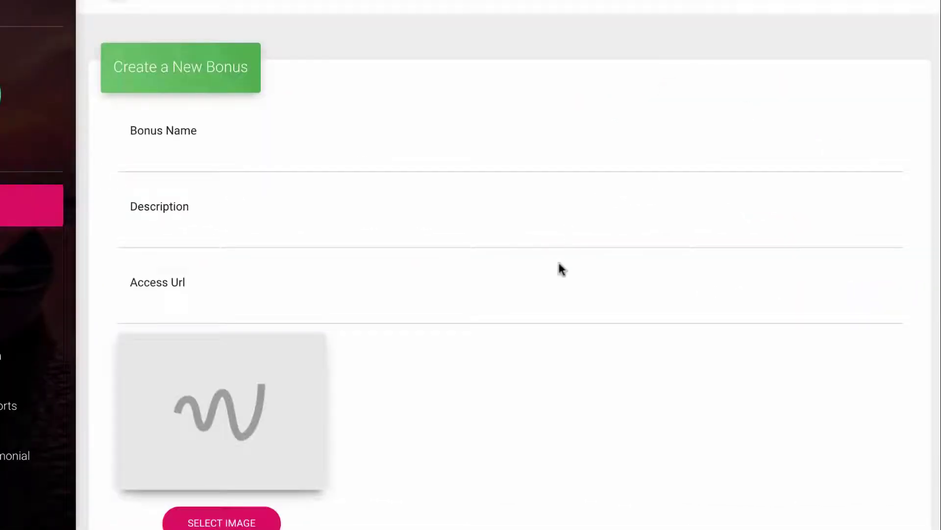
{"action": "scroll", "coordinate": [560, 267], "scroll_direction": "down", "scroll_amount": 1}
{"action": "scroll", "coordinate": [560, 267], "scroll_direction": "down", "scroll_amount": 3}
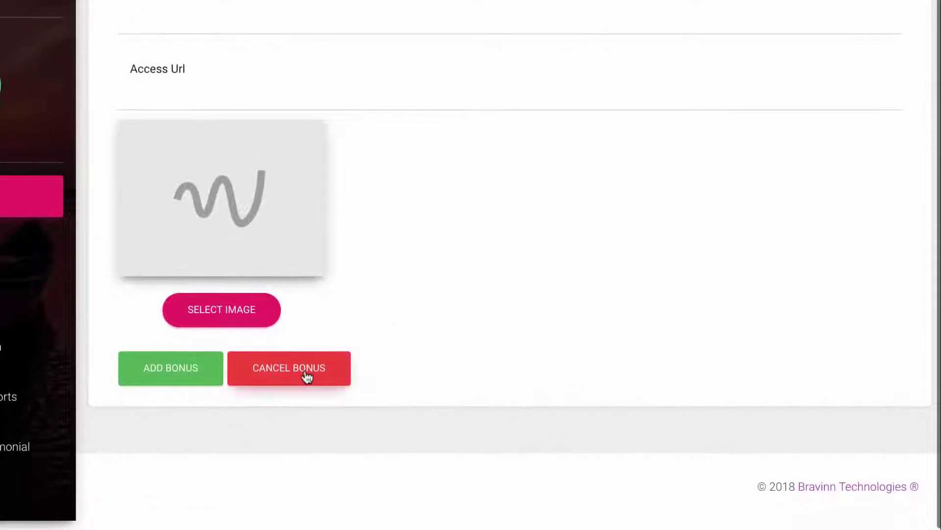
{"action": "left_click", "coordinate": [307, 370]}
Open the Book Giveaway bonus's edit form and look through its fields.
{"action": "left_click", "coordinate": [756, 194]}
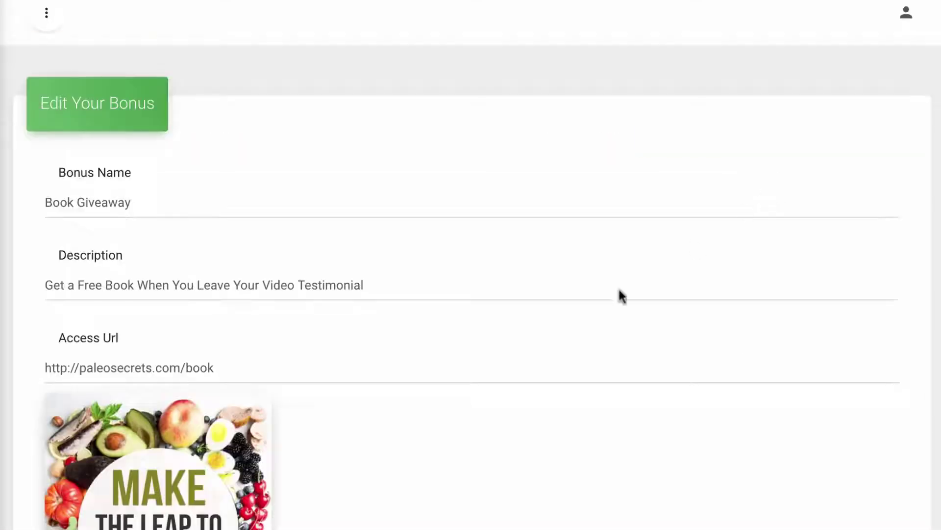
{"action": "scroll", "coordinate": [526, 349], "scroll_direction": "down", "scroll_amount": 3}
{"action": "scroll", "coordinate": [524, 349], "scroll_direction": "down", "scroll_amount": 3}
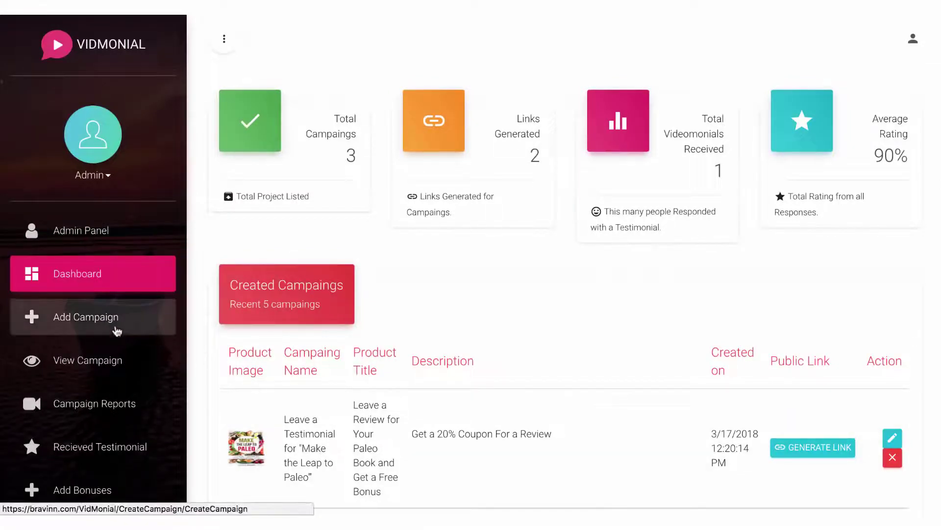
Start a new campaign and fill in the Paleo book name, title and 20% coupon description.
{"action": "left_click", "coordinate": [115, 330]}
{"action": "left_click", "coordinate": [265, 190]}
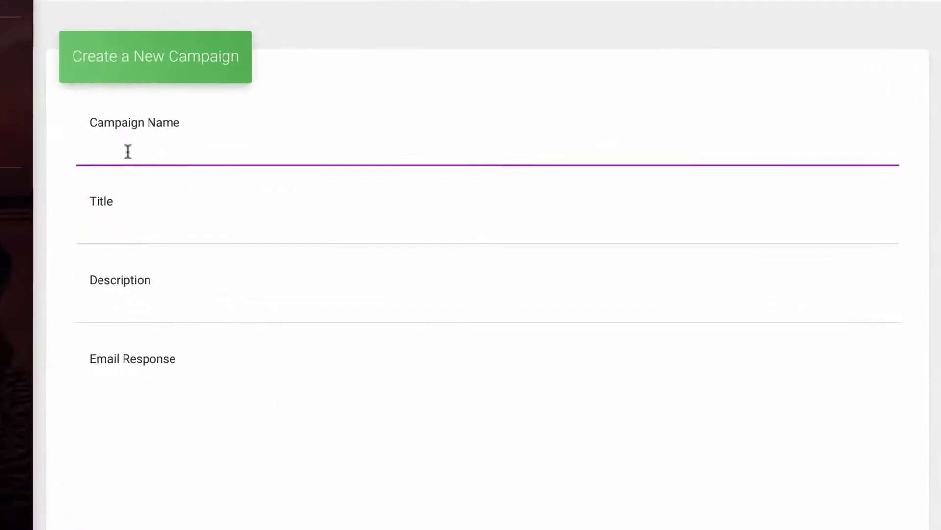
{"action": "type", "text": "L"}
{"action": "left_click", "coordinate": [170, 177]}
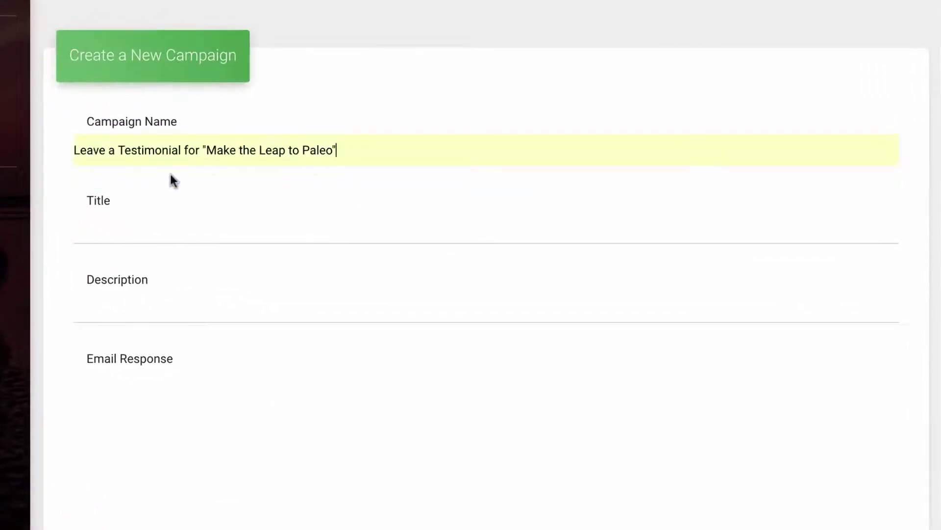
{"action": "left_click", "coordinate": [155, 225]}
{"action": "type", "text": "L"}
{"action": "left_click", "coordinate": [152, 254]}
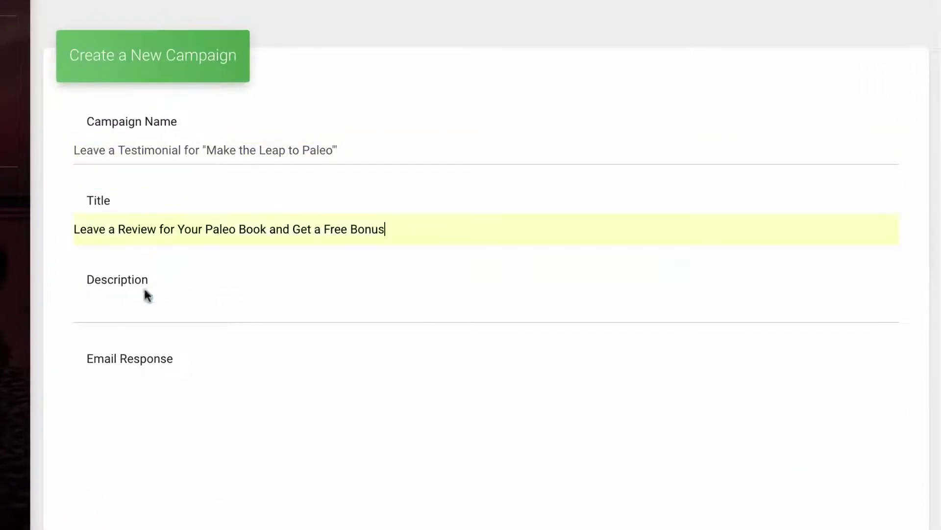
{"action": "left_click", "coordinate": [142, 304]}
{"action": "type", "text": "Get a 20% Coupon For a Review"}
{"action": "scroll", "coordinate": [138, 335], "scroll_direction": "down", "scroll_amount": 1}
{"action": "left_click", "coordinate": [137, 337]}
Fill in the thank-you email response and the email subject.
{"action": "left_click", "coordinate": [137, 353]}
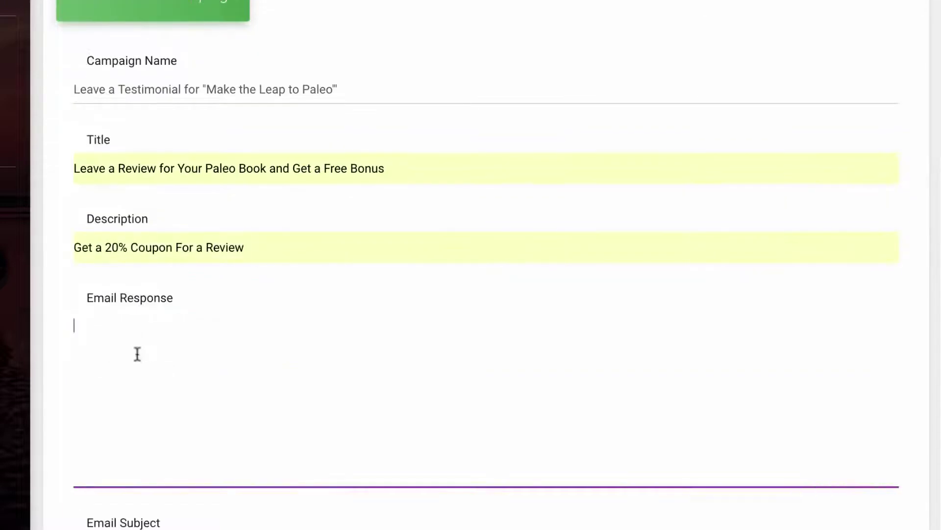
{"action": "type", "text": "Thanks a ton for your testimonial feedback!  Below is your promised coupon code. Thanks again"}
{"action": "scroll", "coordinate": [135, 354], "scroll_direction": "down", "scroll_amount": 2}
{"action": "left_click", "coordinate": [111, 428]}
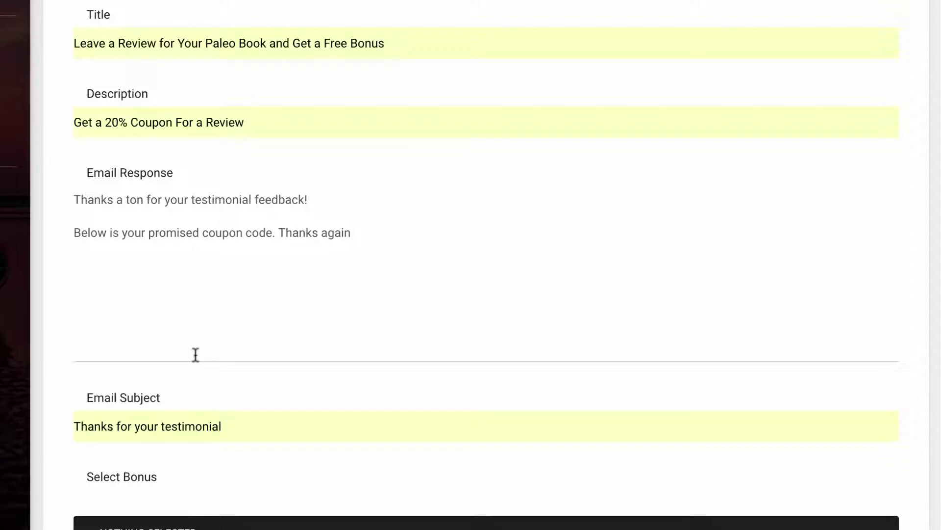
Attach the Book Giveaway bonus and a cover image, then save the campaign.
{"action": "scroll", "coordinate": [206, 319], "scroll_direction": "down", "scroll_amount": 5}
{"action": "left_click", "coordinate": [216, 263]}
{"action": "left_click", "coordinate": [212, 330]}
{"action": "left_click", "coordinate": [174, 432]}
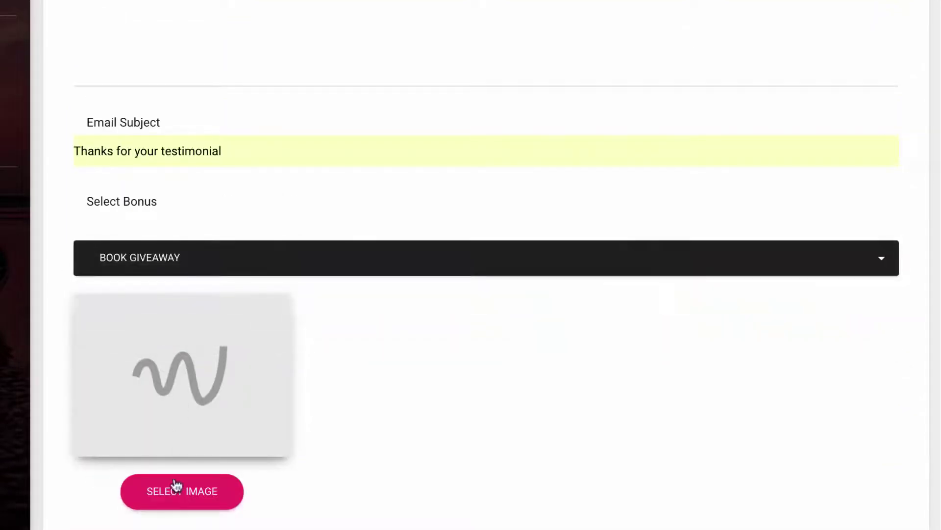
{"action": "left_click", "coordinate": [177, 485]}
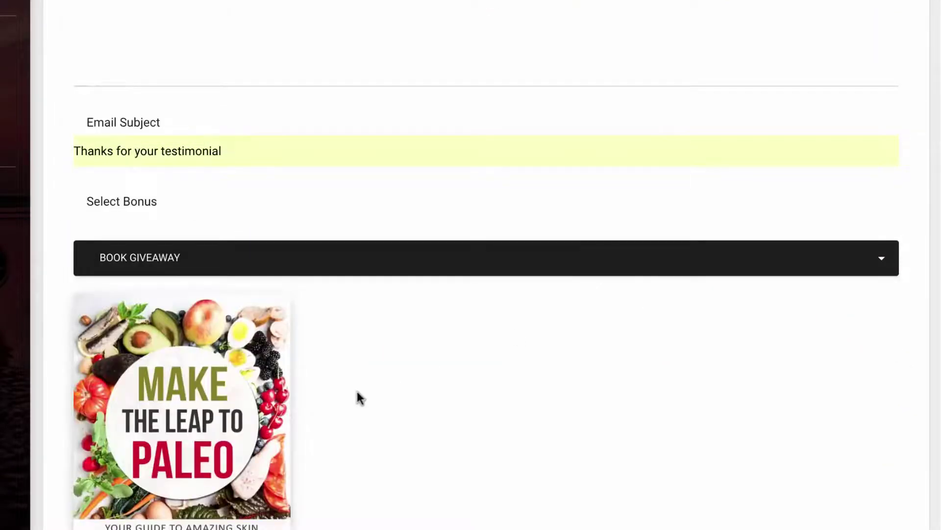
{"action": "scroll", "coordinate": [358, 396], "scroll_direction": "down", "scroll_amount": 5}
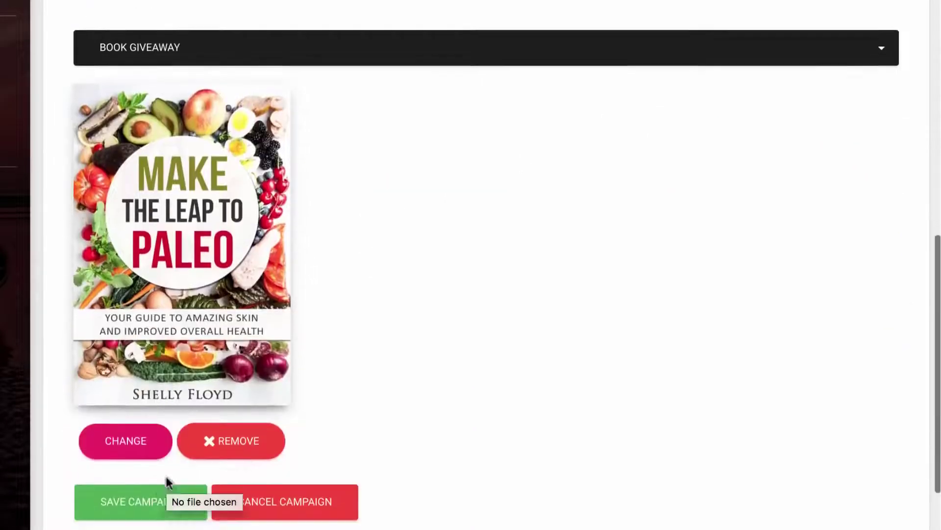
{"action": "left_click", "coordinate": [129, 500]}
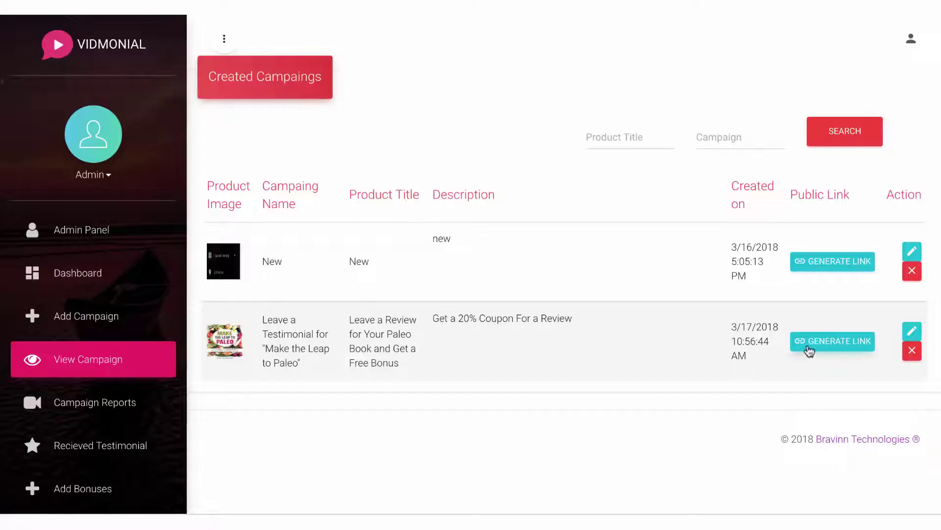
Generate the Paleo campaign's public link and select its full URL to copy.
{"action": "left_click", "coordinate": [807, 349]}
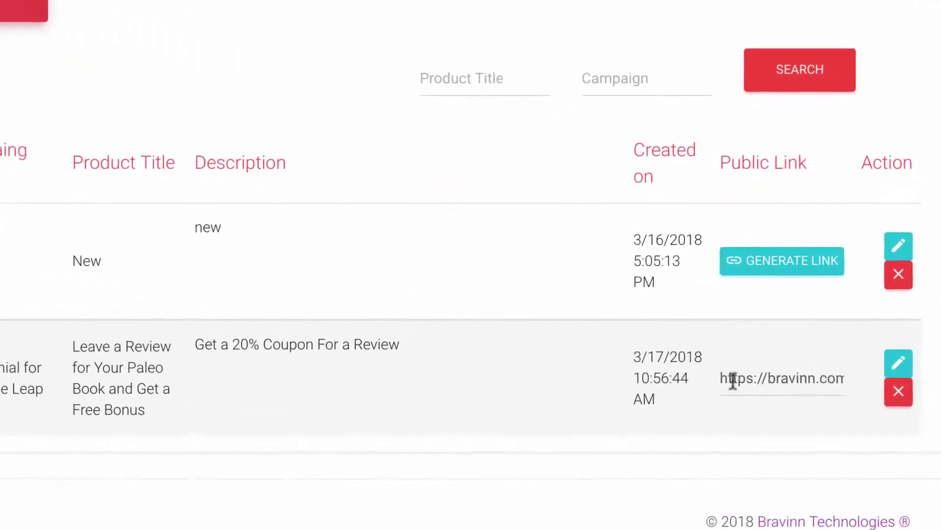
{"action": "left_click_drag", "start_coordinate": [723, 378], "coordinate": [861, 385]}
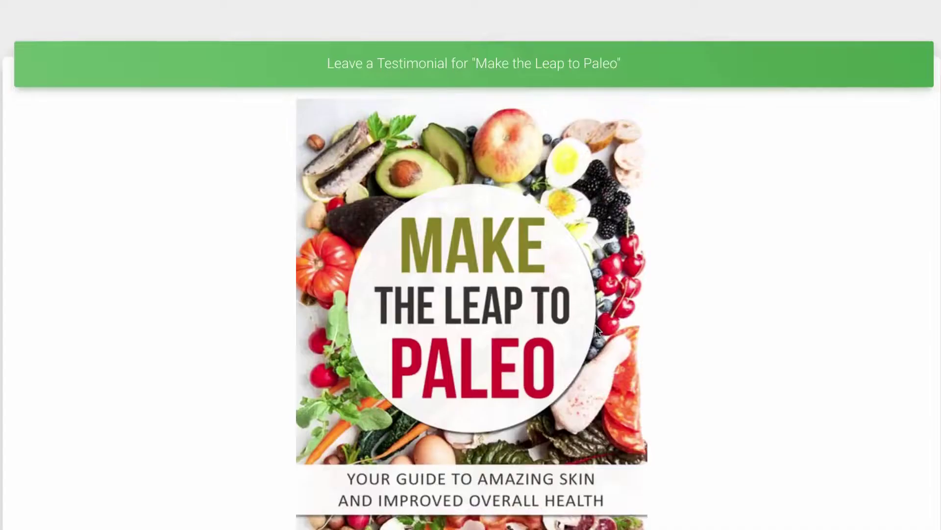
{"action": "scroll", "coordinate": [595, 325], "scroll_direction": "down", "scroll_amount": 8}
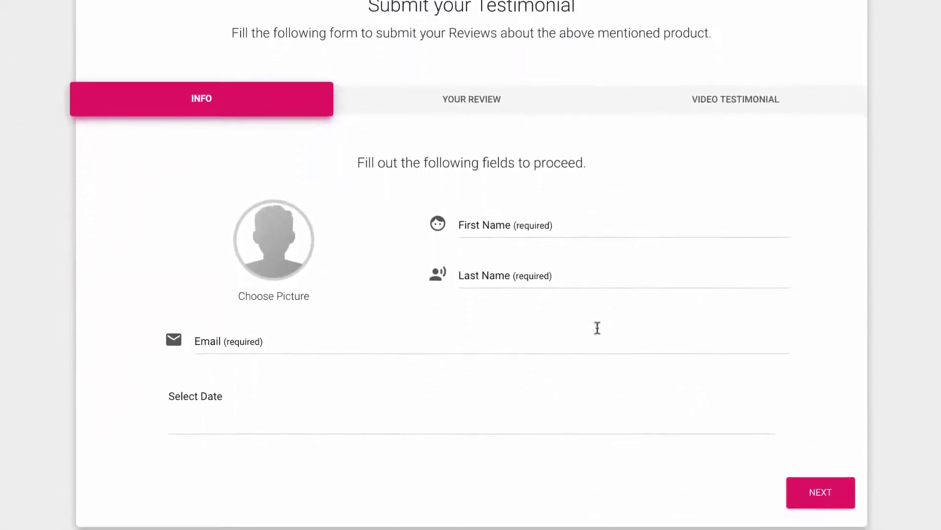
Autofill the reviewer's name and e-mail, choose a profile picture, and set the date to 03/16/2018.
{"action": "left_click", "coordinate": [507, 206]}
{"action": "type", "text": "Ben"}
{"action": "left_click", "coordinate": [499, 236]}
{"action": "left_click", "coordinate": [262, 240]}
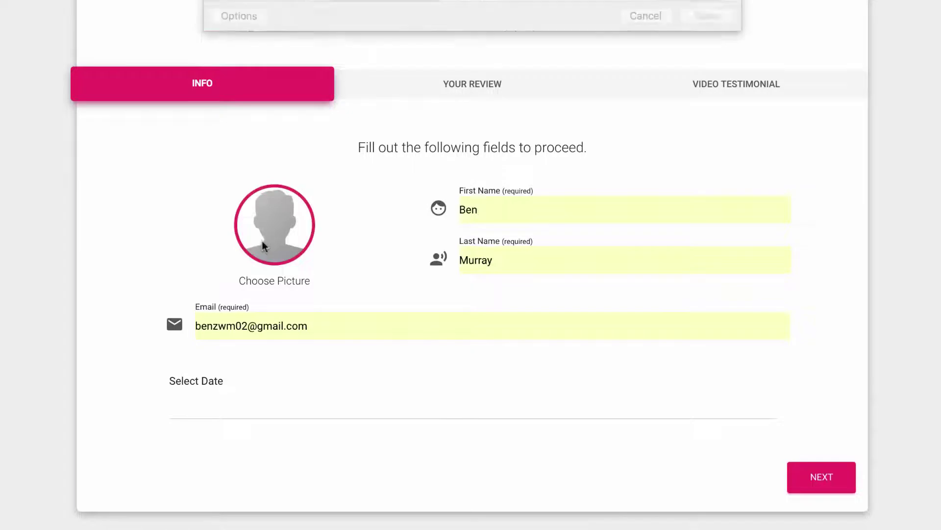
{"action": "left_click", "coordinate": [646, 318]}
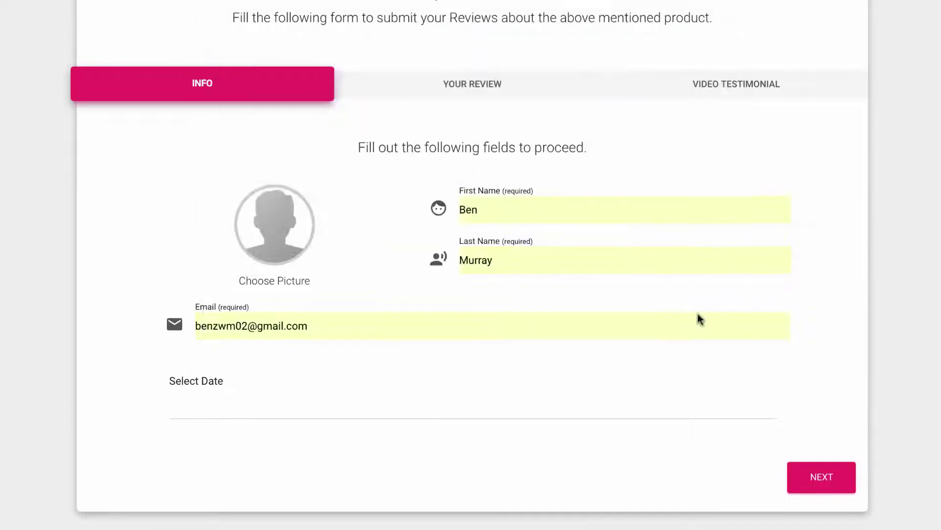
{"action": "left_click", "coordinate": [513, 406]}
{"action": "scroll", "coordinate": [387, 417], "scroll_direction": "down", "scroll_amount": 2}
{"action": "left_click", "coordinate": [325, 430]}
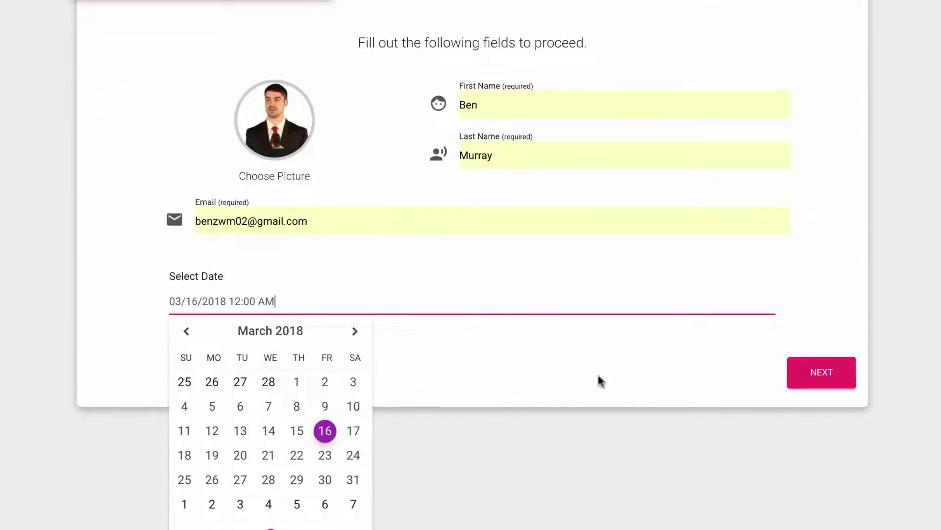
{"action": "left_click", "coordinate": [661, 373]}
Write the comment 'Great!' and give three and a half stars.
{"action": "left_click", "coordinate": [804, 472]}
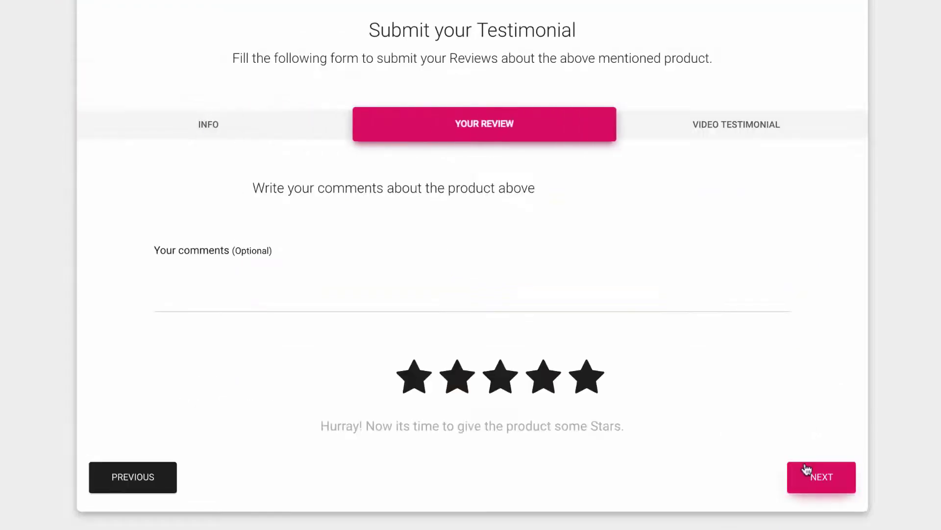
{"action": "left_click", "coordinate": [273, 255]}
{"action": "type", "text": "Great!"}
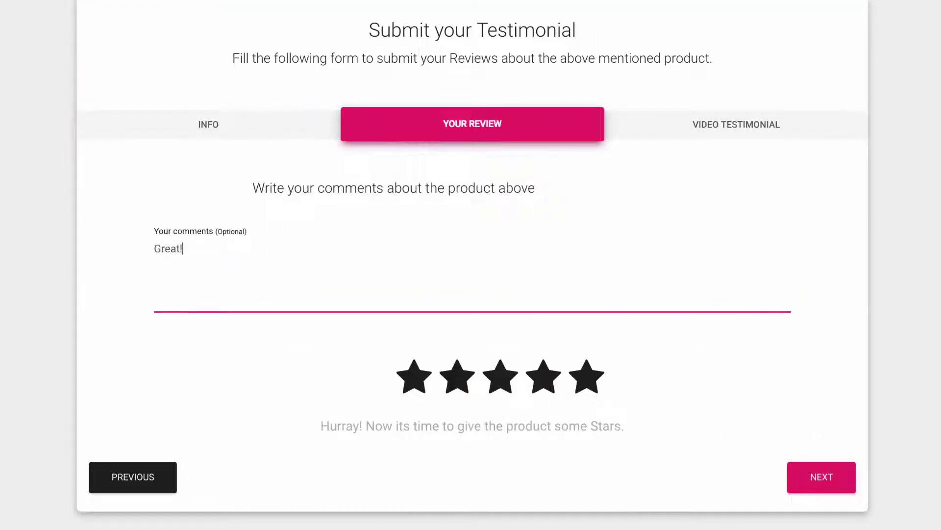
{"action": "left_click", "coordinate": [548, 382]}
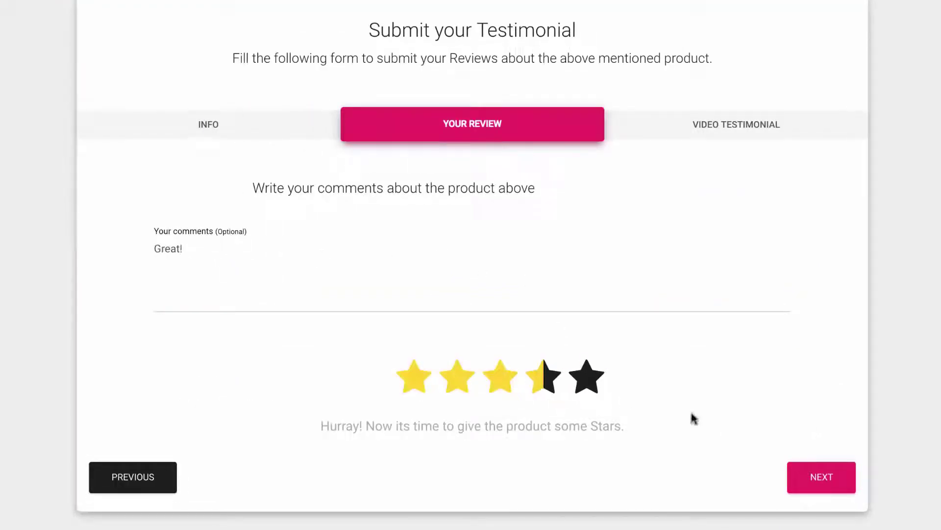
{"action": "left_click", "coordinate": [811, 475]}
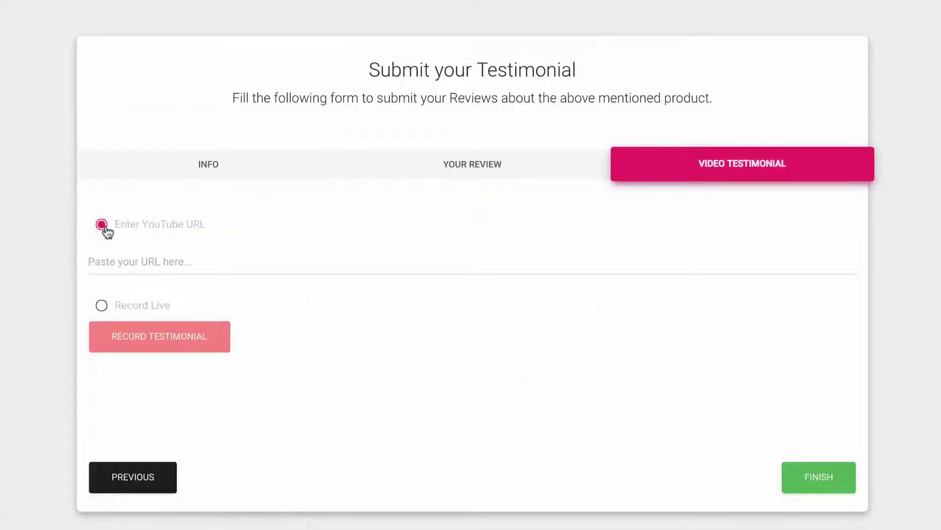
Record a live video testimonial, preview it, and submit the 476 KB recording.
{"action": "left_click", "coordinate": [103, 305]}
{"action": "scroll", "coordinate": [81, 315], "scroll_direction": "down", "scroll_amount": 5}
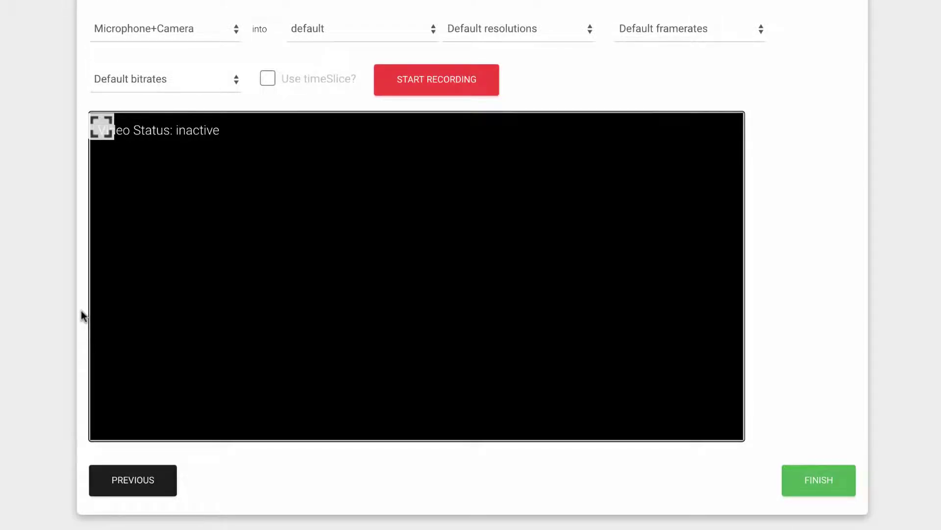
{"action": "left_click", "coordinate": [435, 80]}
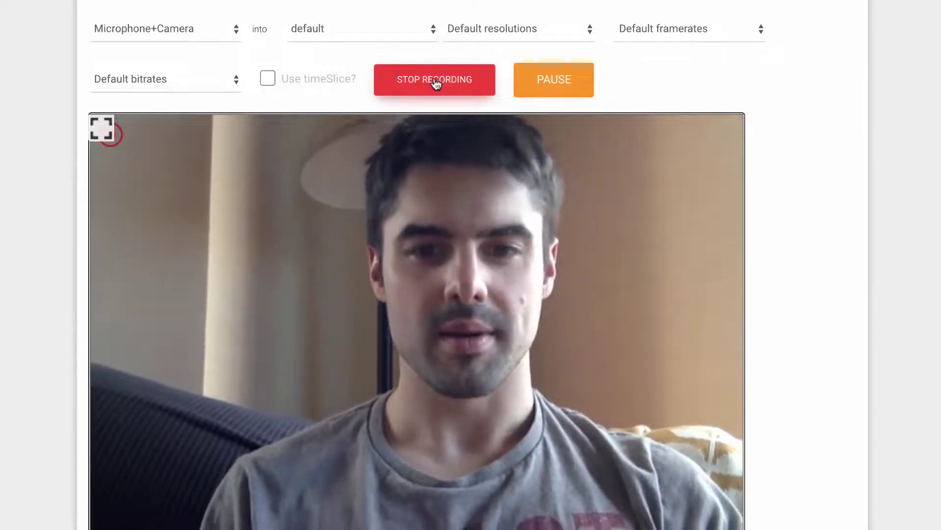
{"action": "left_click", "coordinate": [435, 80]}
{"action": "scroll", "coordinate": [824, 483], "scroll_direction": "down", "scroll_amount": 3}
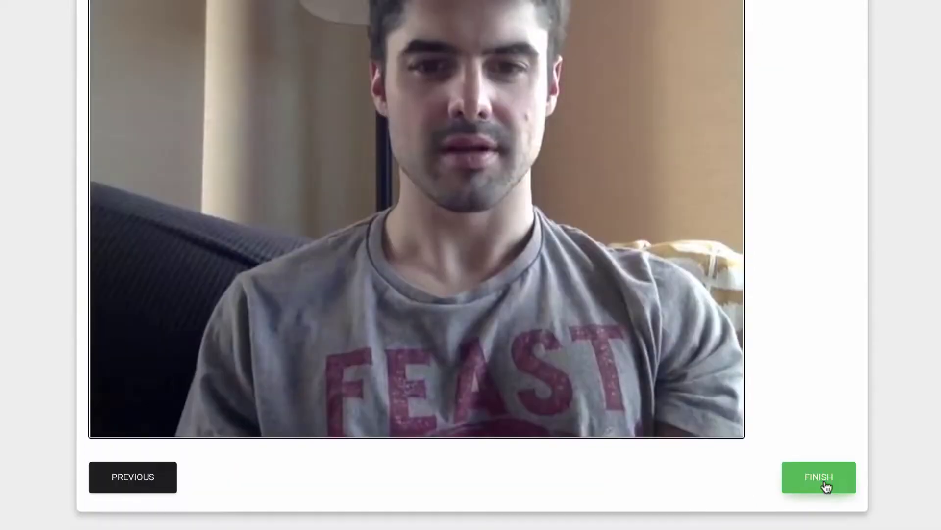
{"action": "left_click", "coordinate": [825, 481]}
{"action": "scroll", "coordinate": [523, 367], "scroll_direction": "down", "scroll_amount": 4}
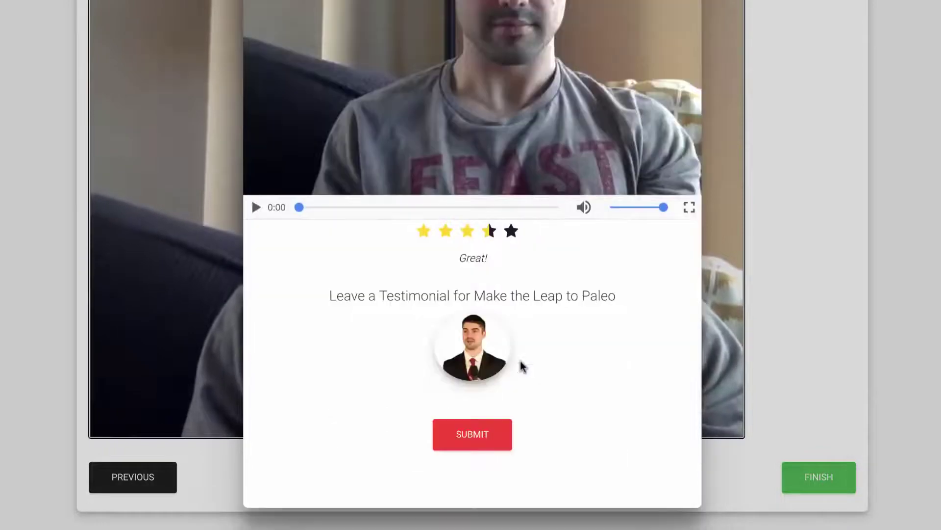
{"action": "scroll", "coordinate": [523, 367], "scroll_direction": "up", "scroll_amount": 1}
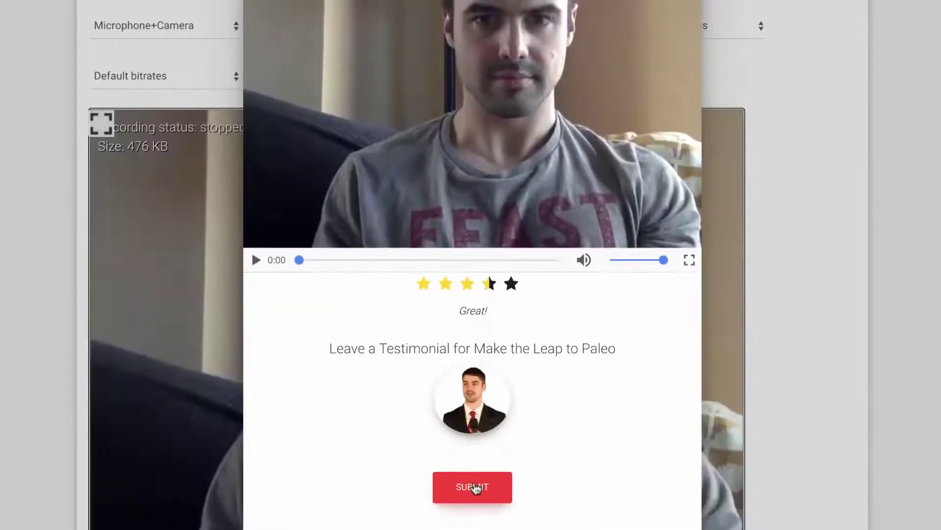
{"action": "left_click", "coordinate": [475, 487]}
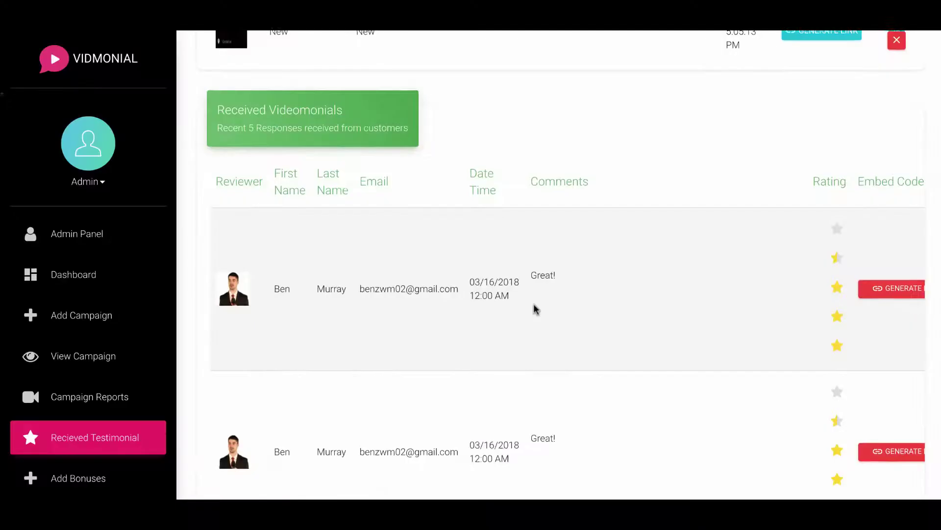
Generate the embed code for the second received testimonial and select its entire HTML block.
{"action": "scroll", "coordinate": [534, 309], "scroll_direction": "down", "scroll_amount": 4}
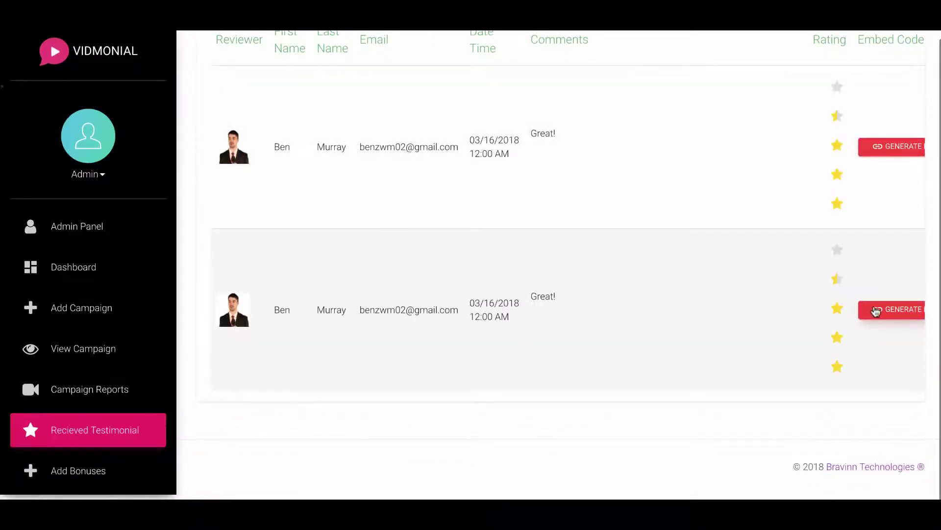
{"action": "left_click", "coordinate": [876, 311]}
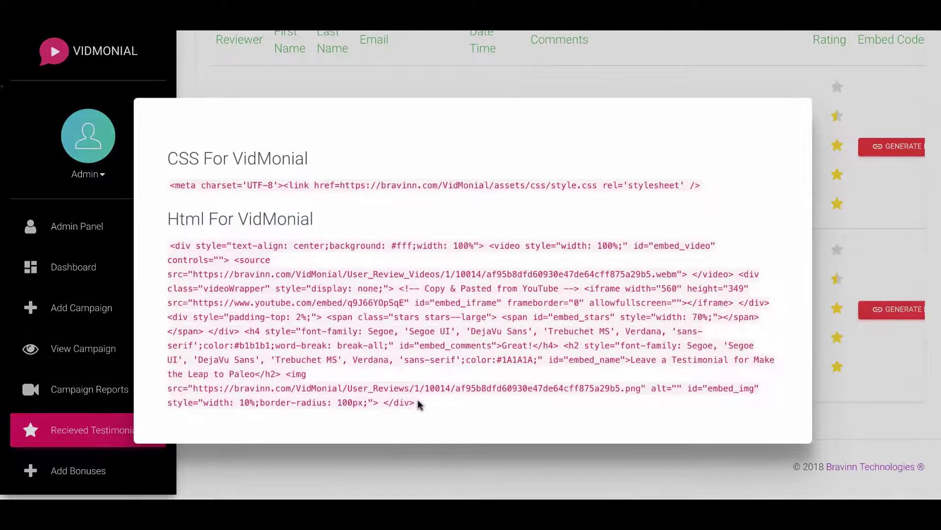
{"action": "left_click_drag", "start_coordinate": [418, 403], "coordinate": [165, 249]}
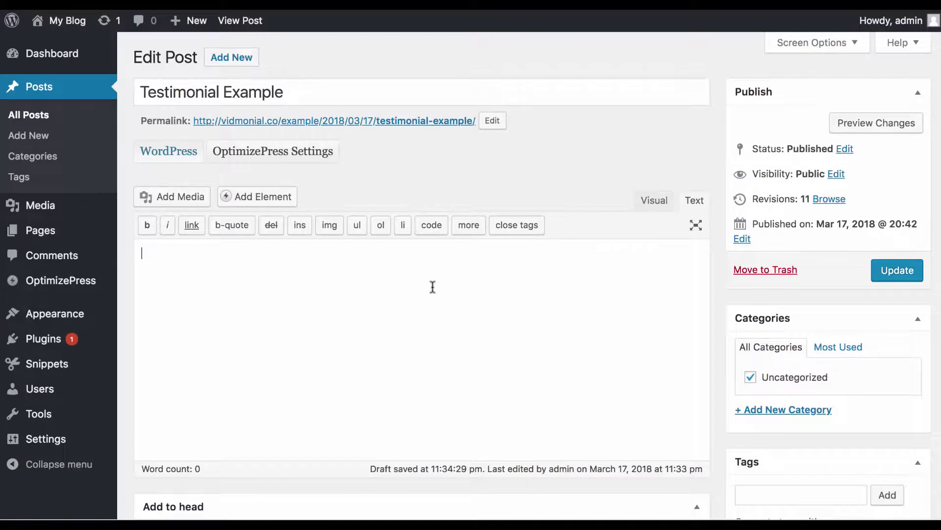
Paste the testimonial HTML into the Testimonial Example post, update it, and view the published post.
{"action": "key", "text": "ctrl+v"}
{"action": "left_click", "coordinate": [886, 268]}
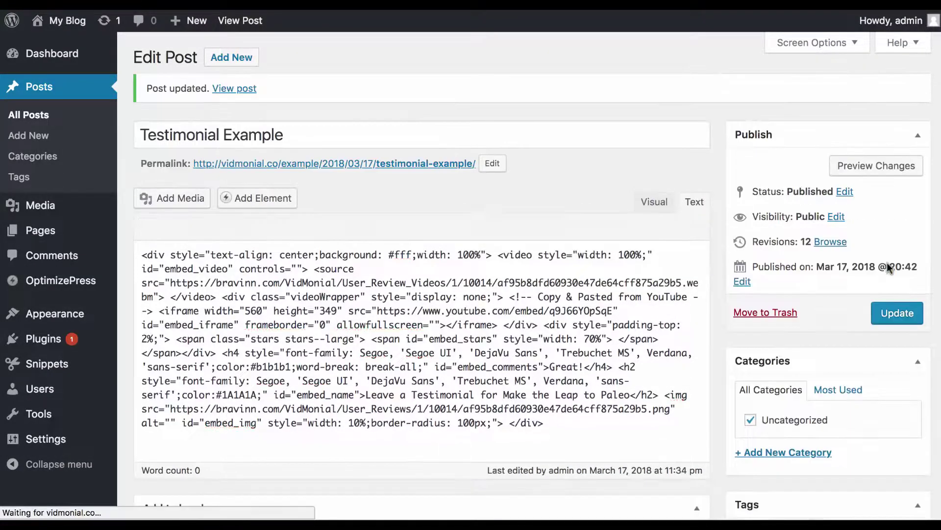
{"action": "left_click", "coordinate": [407, 167]}
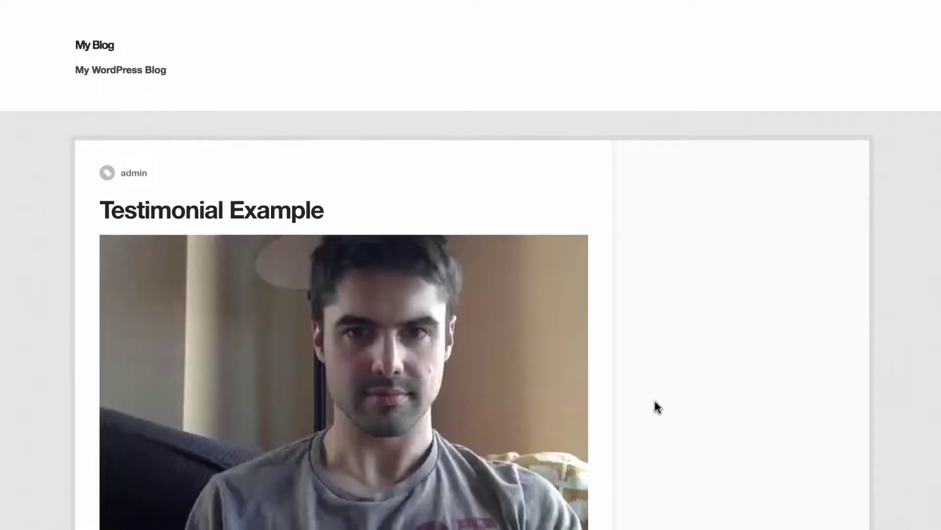
{"action": "scroll", "coordinate": [654, 400], "scroll_direction": "down", "scroll_amount": 5}
{"action": "scroll", "coordinate": [655, 400], "scroll_direction": "up", "scroll_amount": 5}
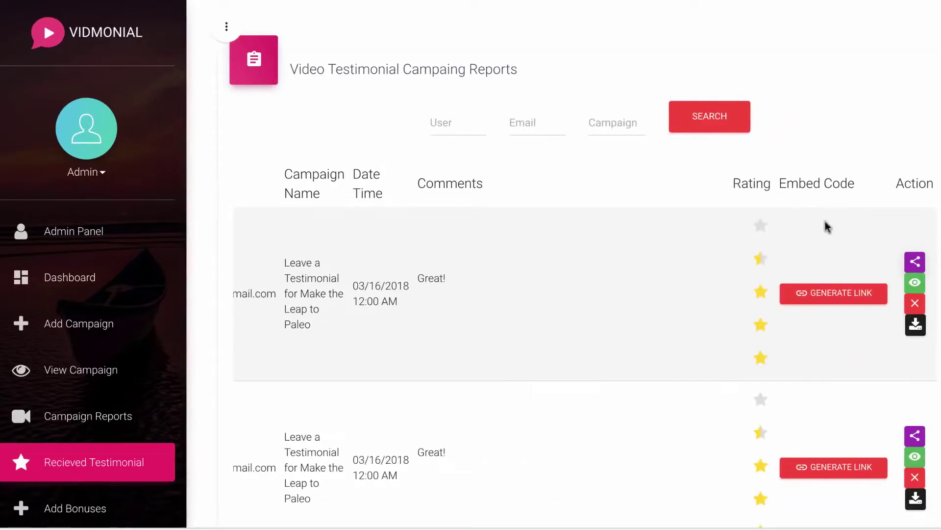
Bring up the received testimonial's share options for Facebook or uploading to YouTube.
{"action": "left_click", "coordinate": [915, 262]}
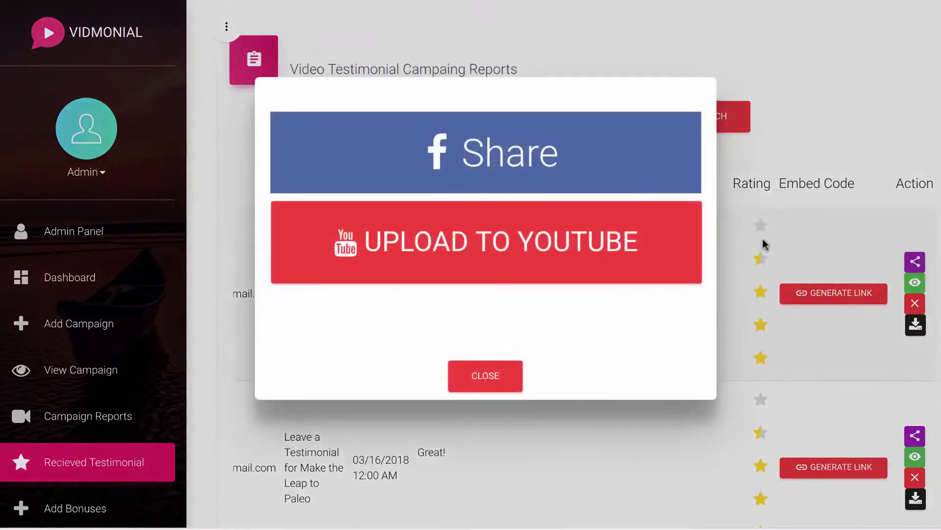